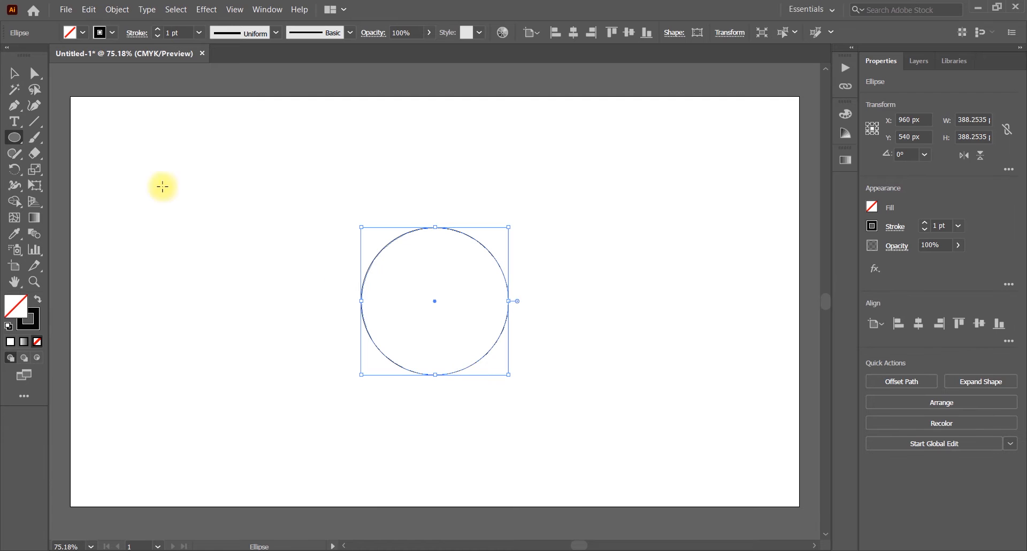
- Cut the circle into two halves at its left and right anchor points with the Scissors tool
{"action": "left_click", "coordinate": [41, 154]}
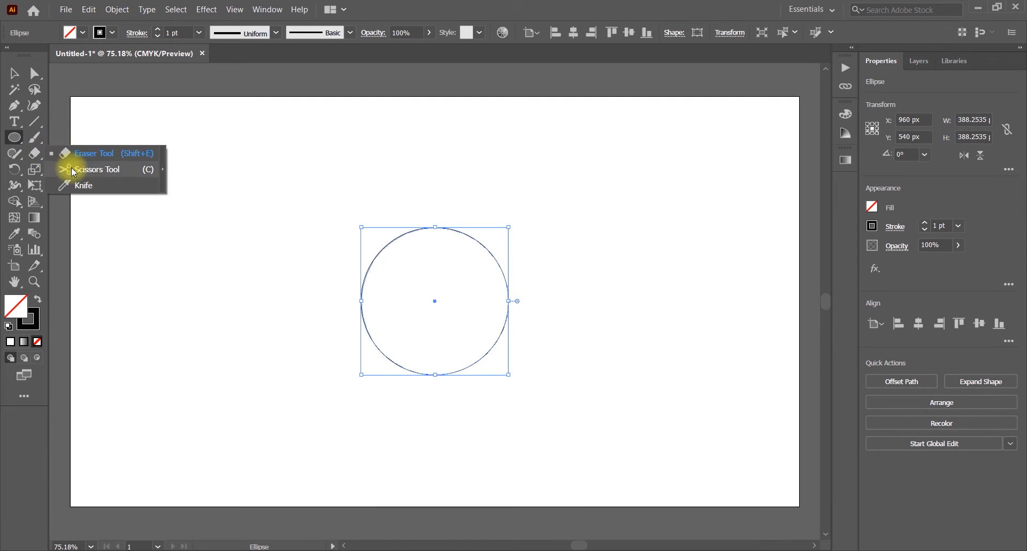
{"action": "left_click", "coordinate": [102, 169]}
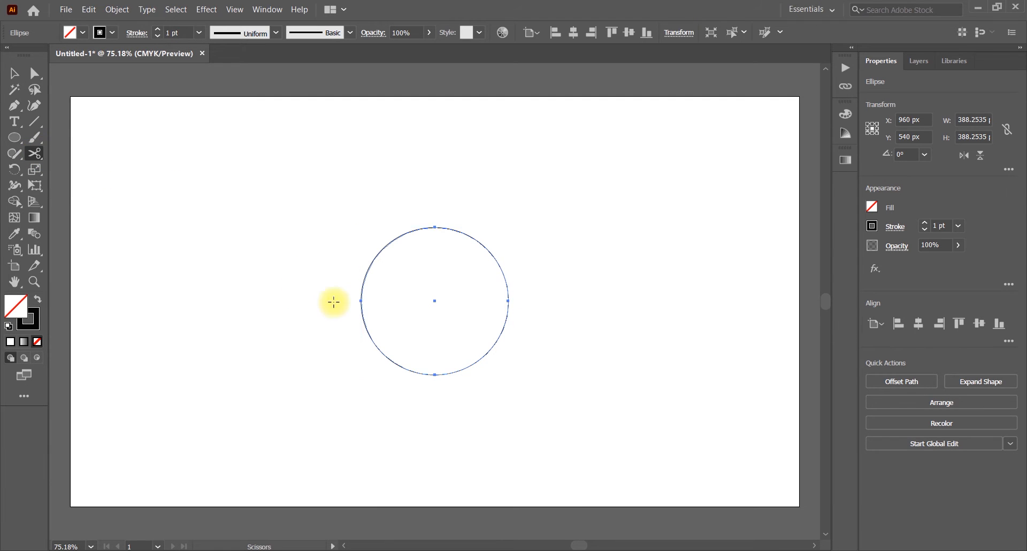
{"action": "left_click", "coordinate": [361, 301]}
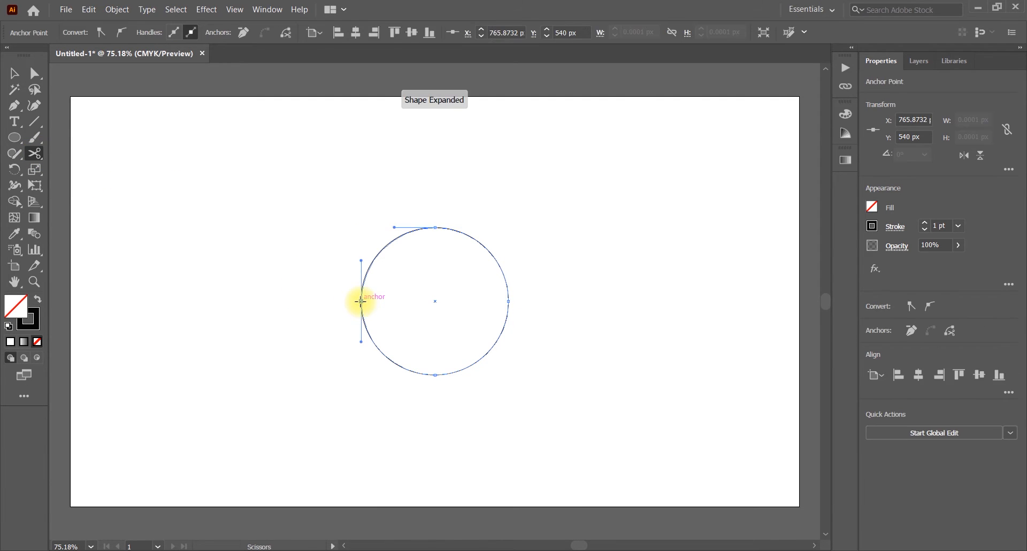
{"action": "left_click", "coordinate": [510, 301]}
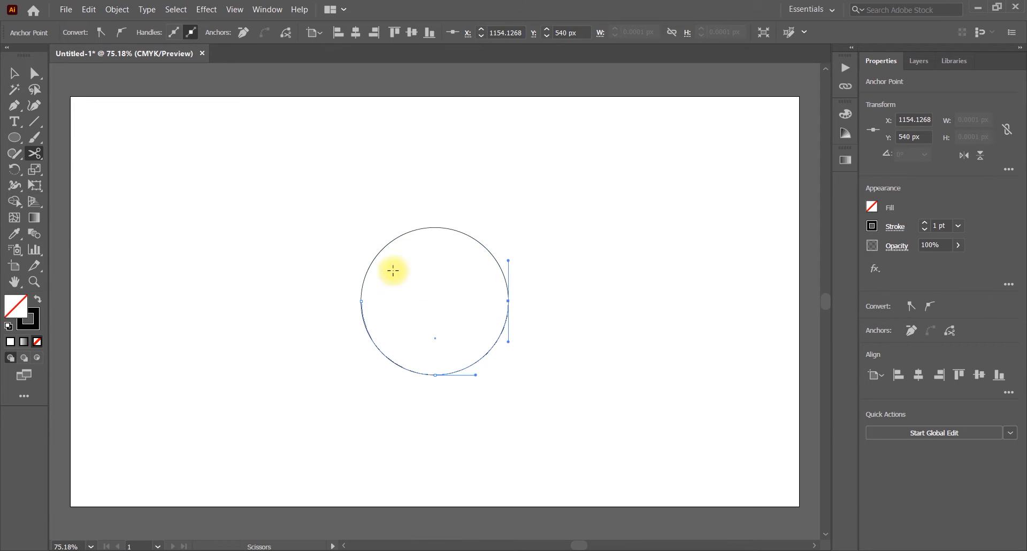
- Separate the two half-circles vertically, keeping them aligned and leaving a gap for straight sides between them
{"action": "left_click", "coordinate": [14, 73]}
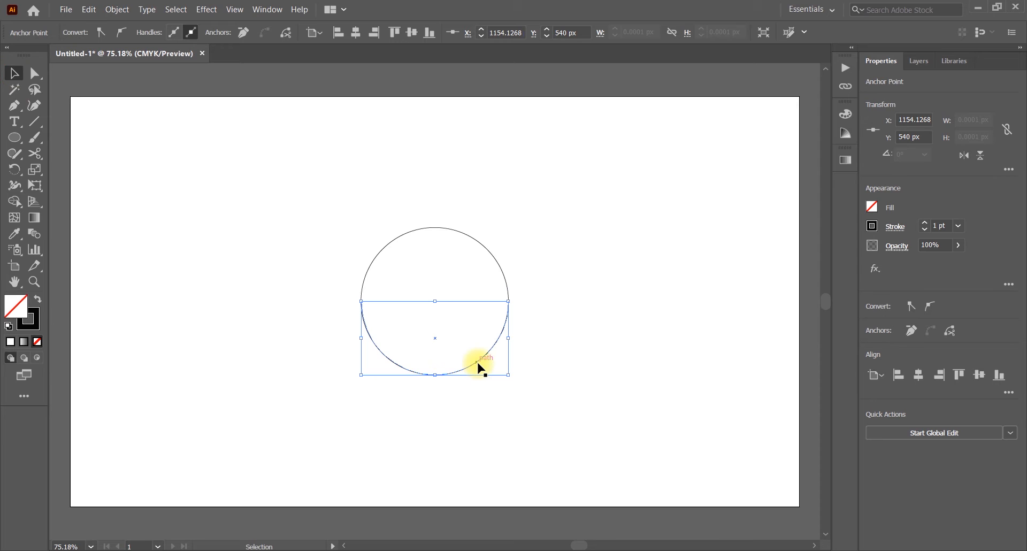
{"action": "left_click_drag", "start_coordinate": [478, 363], "coordinate": [480, 441]}
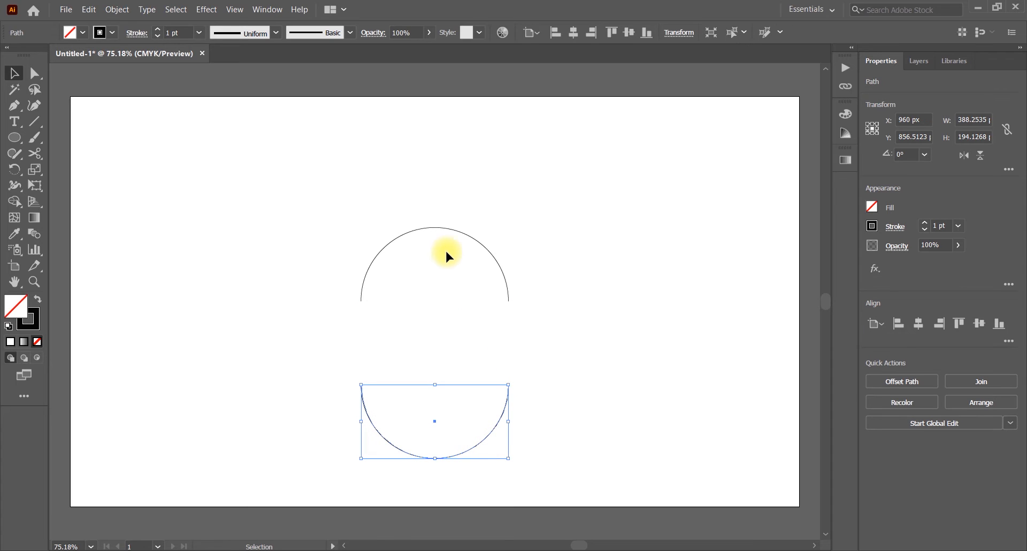
{"action": "left_click", "coordinate": [442, 227], "text": "shift"}
{"action": "left_click_drag", "start_coordinate": [443, 224], "coordinate": [444, 219]}
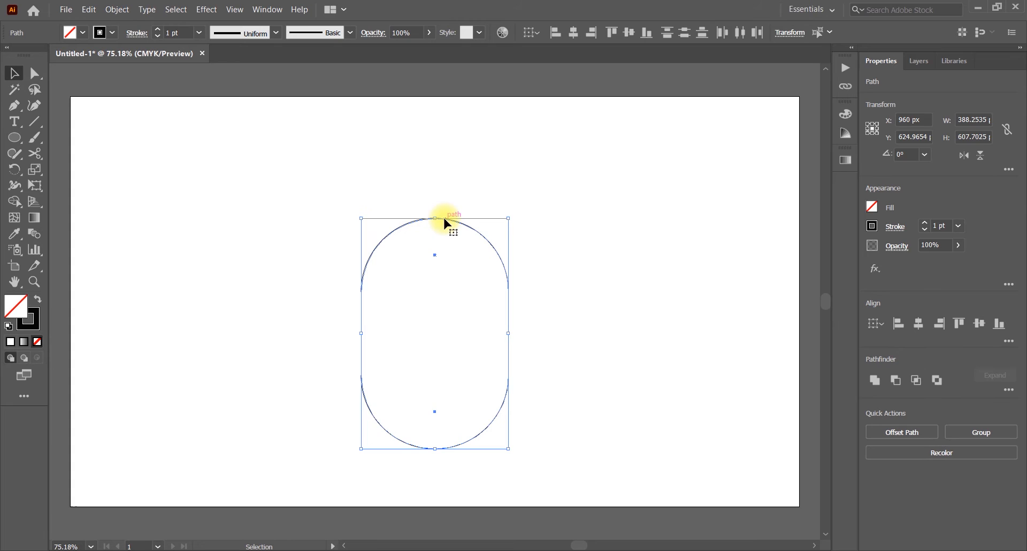
{"action": "left_click", "coordinate": [446, 209]}
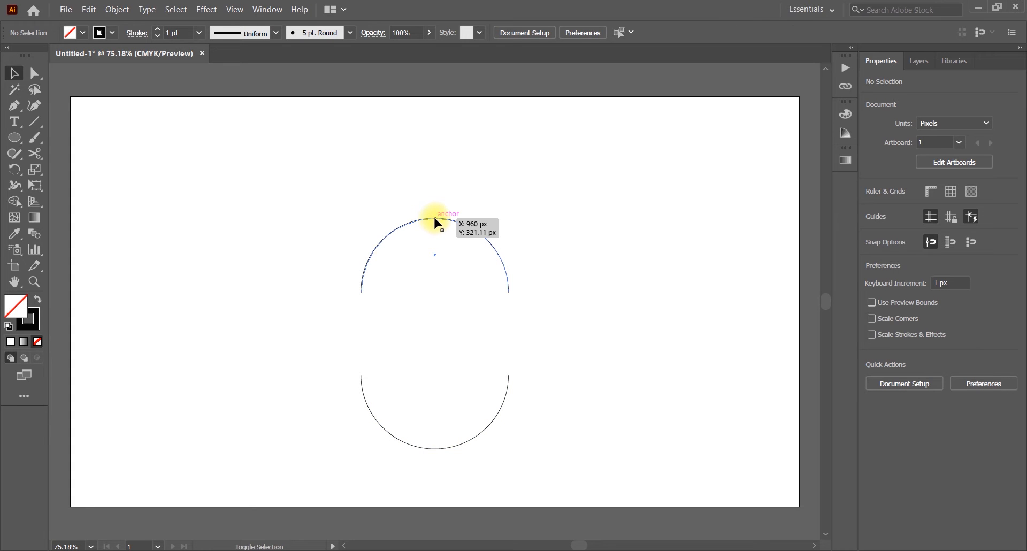
{"action": "mouse_move", "coordinate": [434, 219]}
{"action": "left_mouse_down"}
{"action": "mouse_move", "coordinate": [434, 202]}
{"action": "mouse_move", "coordinate": [436, 214]}
{"action": "left_mouse_up"}
{"action": "left_click", "coordinate": [425, 165]}
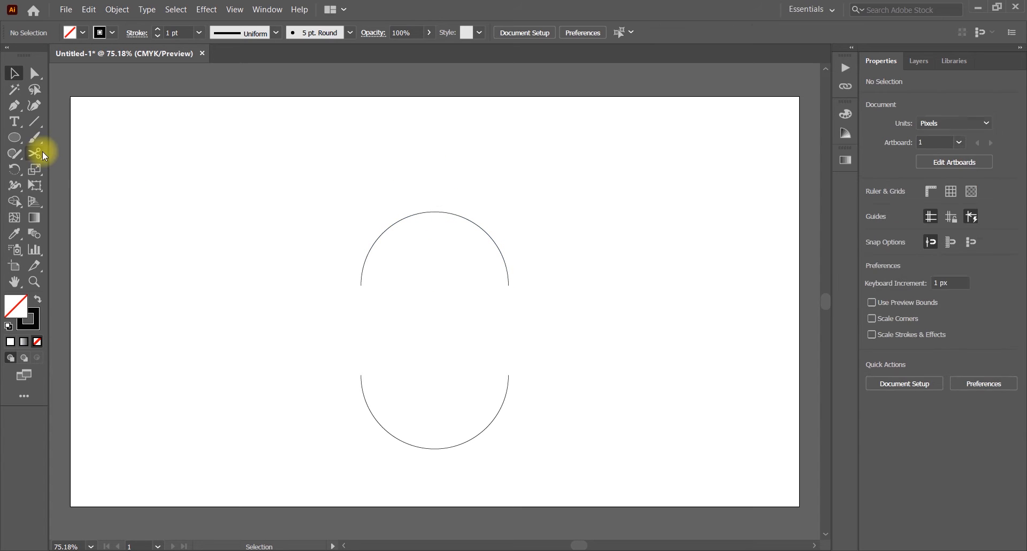
- Connect the facing ends of the half-circles with two vertical lines about 236 px long
{"action": "left_click", "coordinate": [36, 120]}
{"action": "left_click_drag", "start_coordinate": [362, 286], "coordinate": [362, 376]}
{"action": "left_click_drag", "start_coordinate": [508, 285], "coordinate": [508, 375]}
{"action": "left_click", "coordinate": [14, 73]}
{"action": "left_click", "coordinate": [247, 131]}
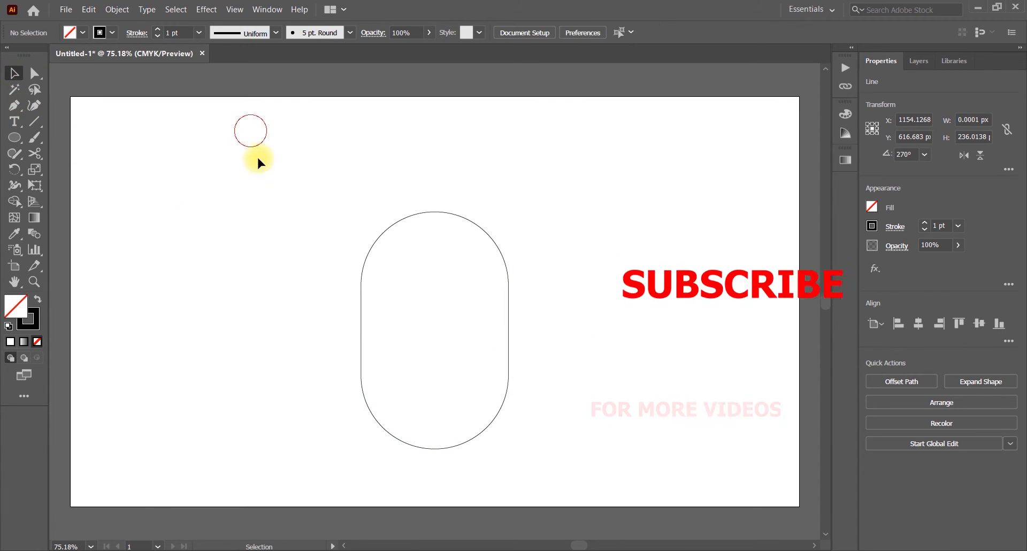
- Merge the two half-circles and both side lines into one closed capsule shape with the Shape Builder tool
{"action": "left_click_drag", "start_coordinate": [314, 240], "coordinate": [555, 397]}
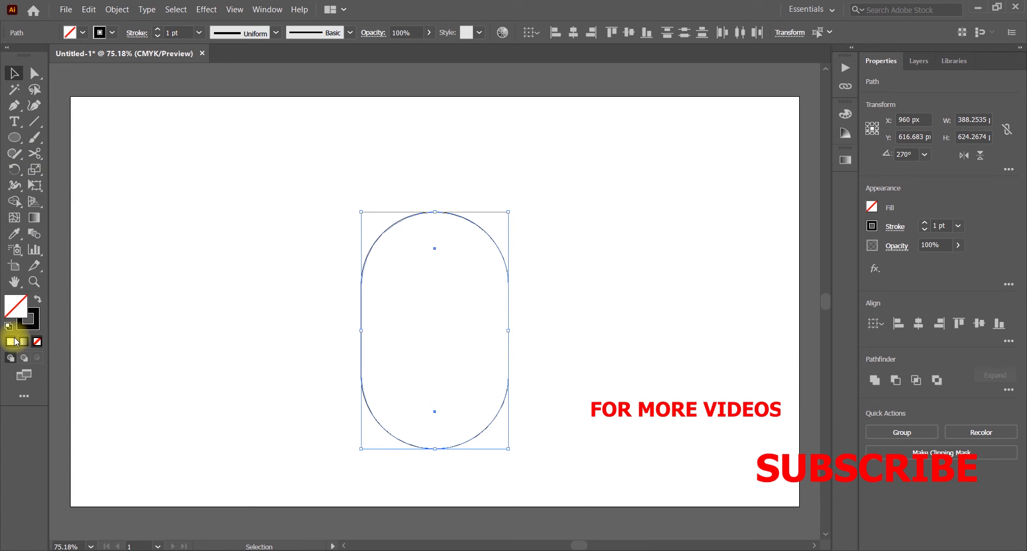
{"action": "key", "text": "ctrl+z"}
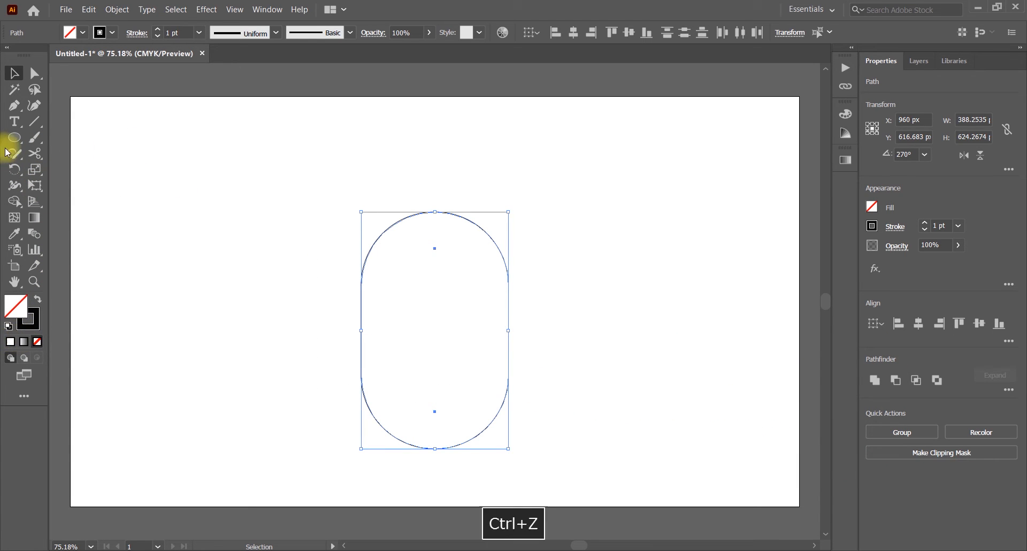
{"action": "left_click", "coordinate": [13, 203]}
{"action": "left_click_drag", "start_coordinate": [424, 277], "coordinate": [434, 358]}
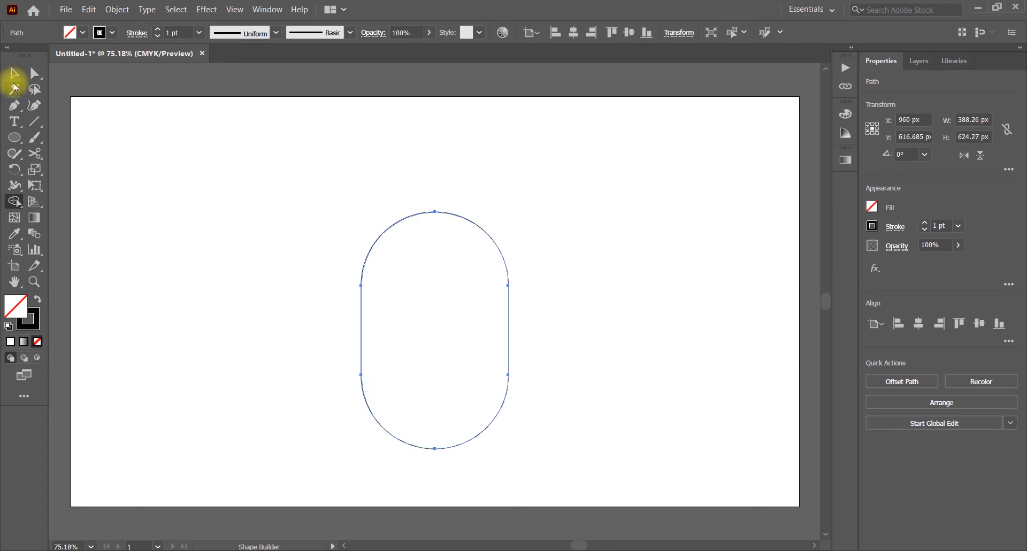
- Fill the capsule with a linear gradient running from light blue on the left to dark blue on the right
{"action": "left_click", "coordinate": [24, 342]}
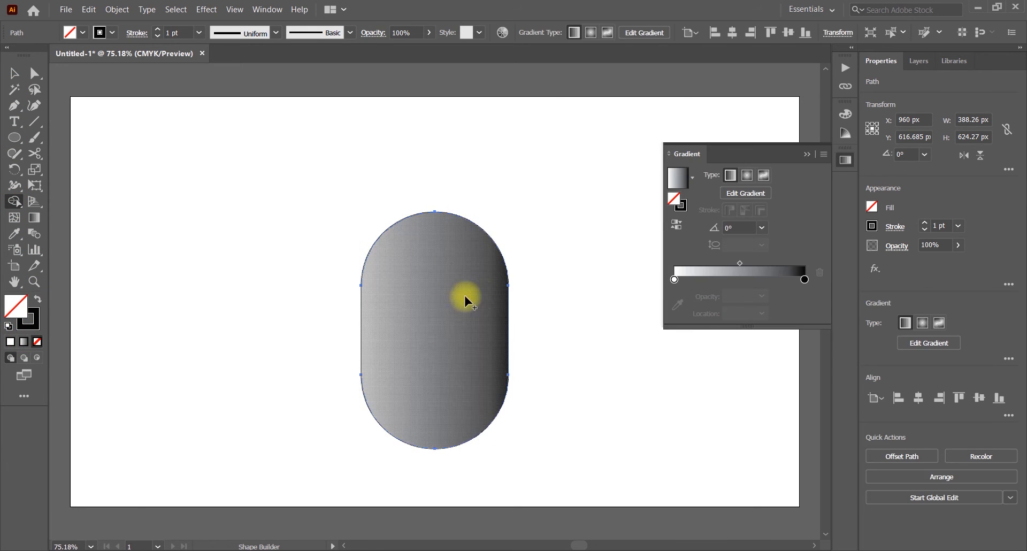
{"action": "double_click", "coordinate": [805, 280]}
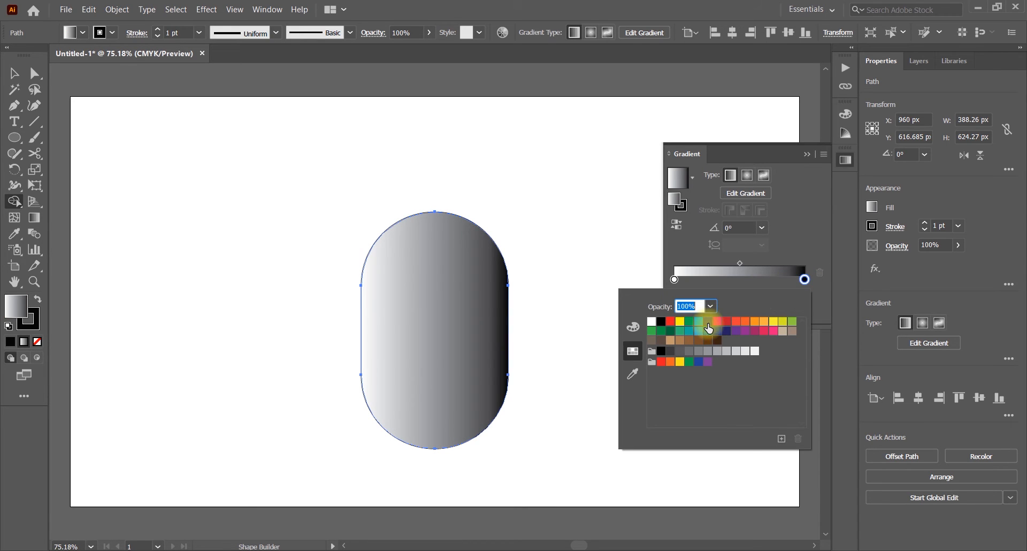
{"action": "left_click", "coordinate": [706, 328]}
{"action": "double_click", "coordinate": [674, 280]}
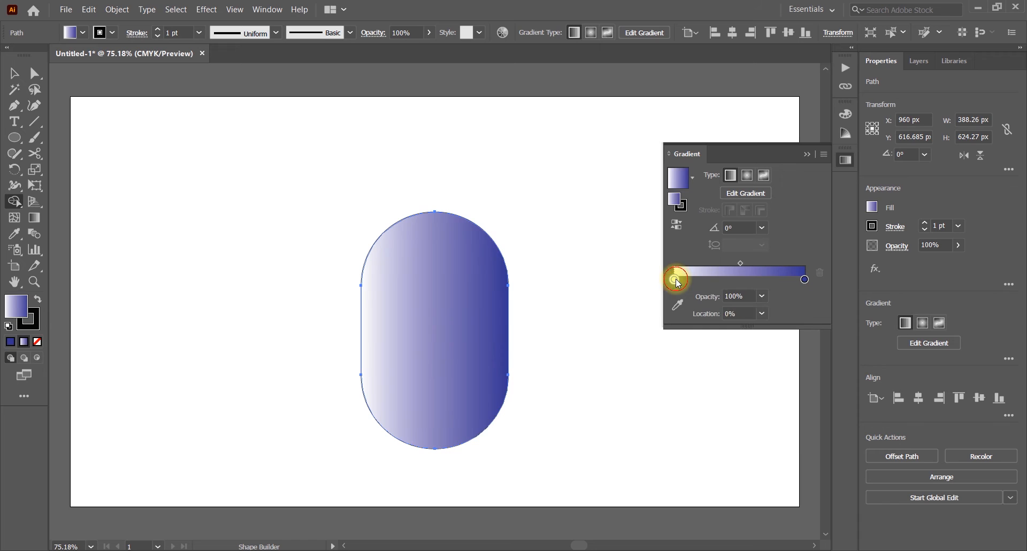
{"action": "left_click", "coordinate": [698, 322]}
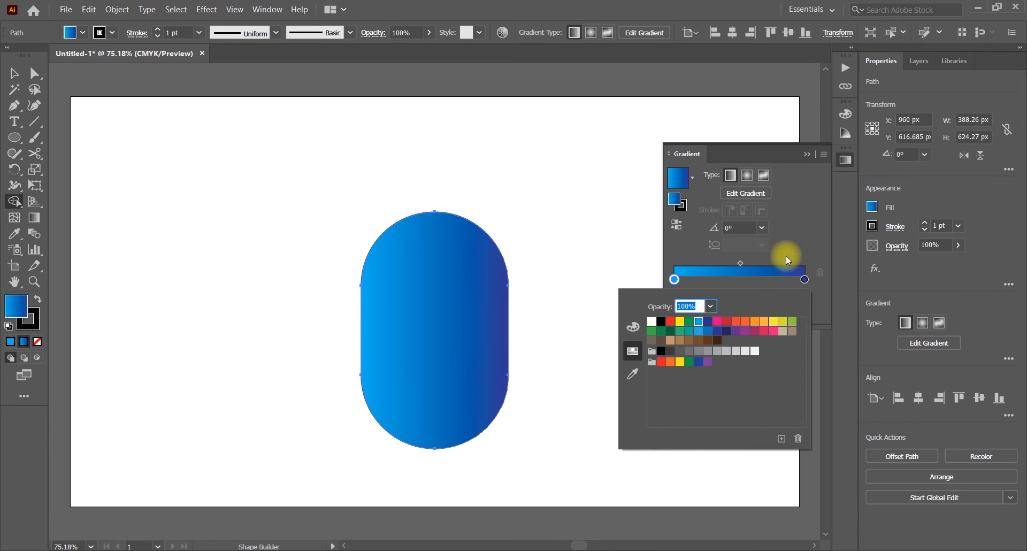
{"action": "left_click", "coordinate": [808, 156]}
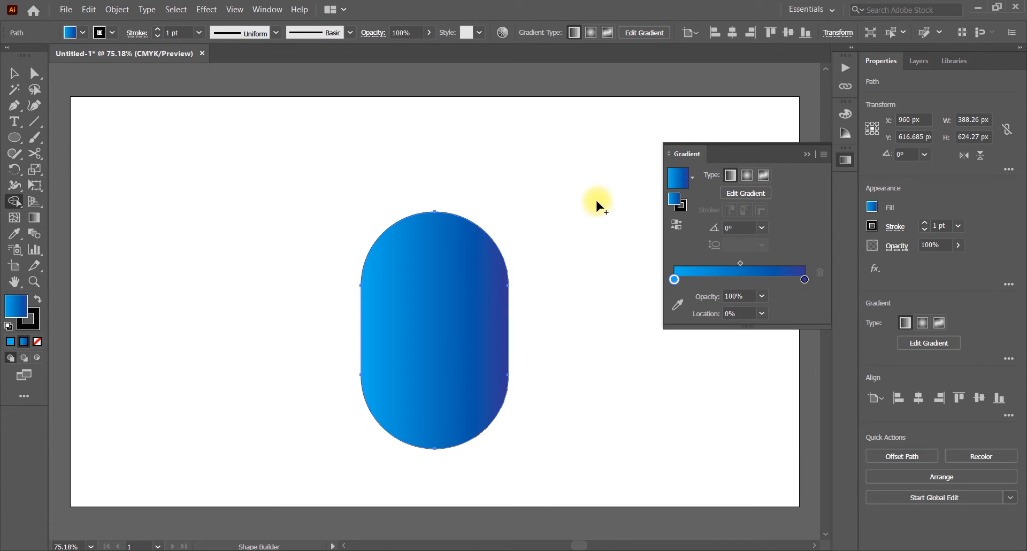
{"action": "left_click", "coordinate": [806, 154]}
- Duplicate the capsule in place, then flip and shrink the copy so it sits centred inside the original
{"action": "left_click", "coordinate": [14, 71]}
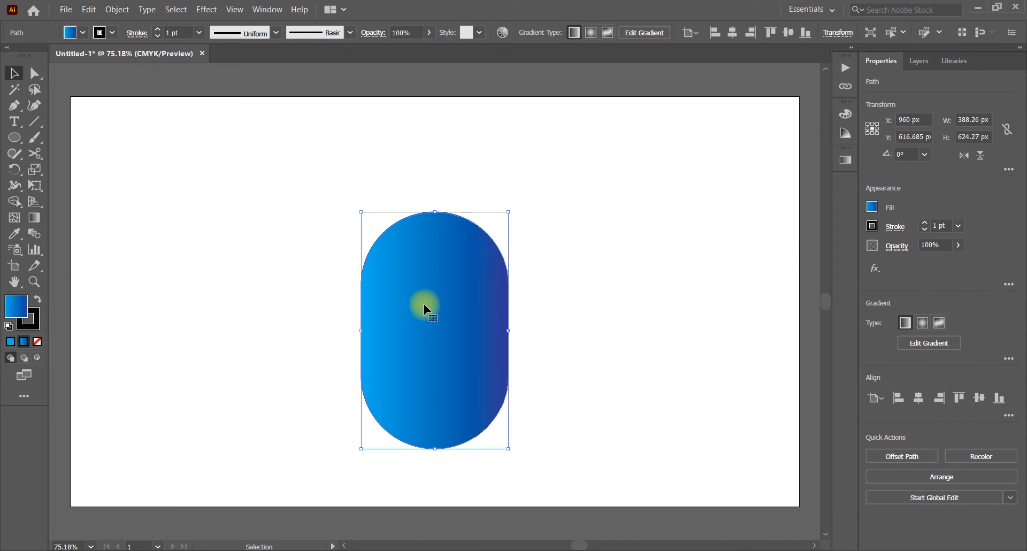
{"action": "left_click", "coordinate": [87, 8]}
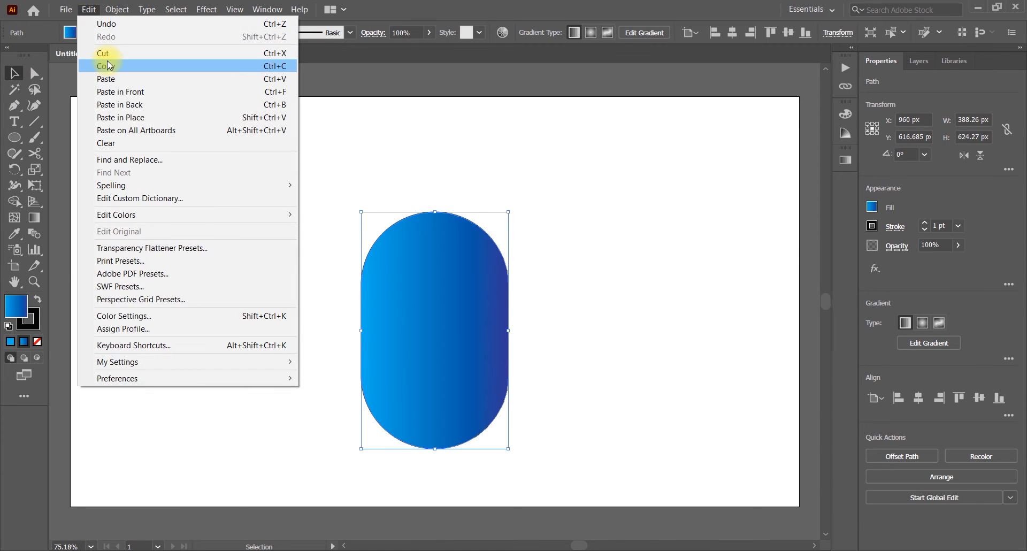
{"action": "left_click", "coordinate": [107, 66]}
{"action": "left_click", "coordinate": [85, 10]}
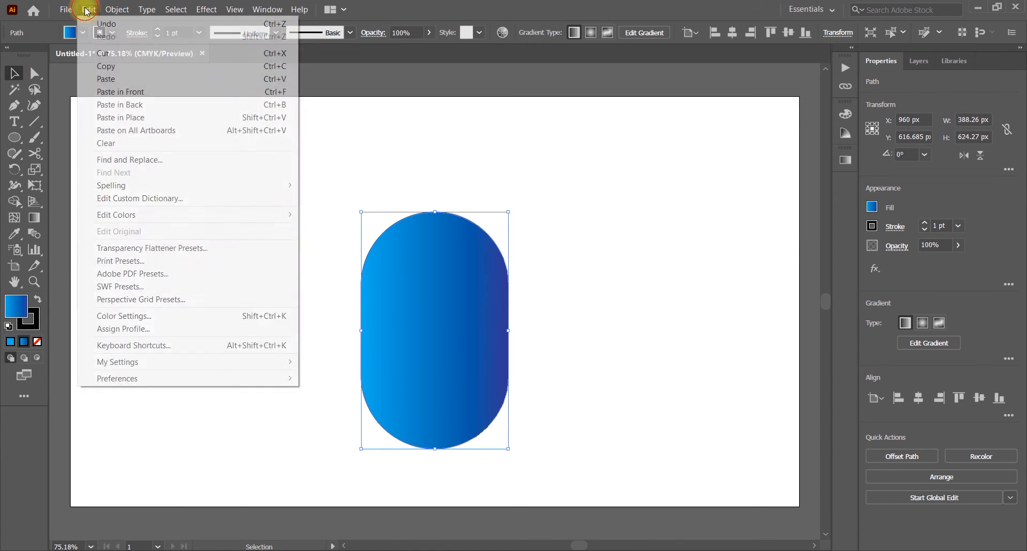
{"action": "left_click", "coordinate": [144, 117]}
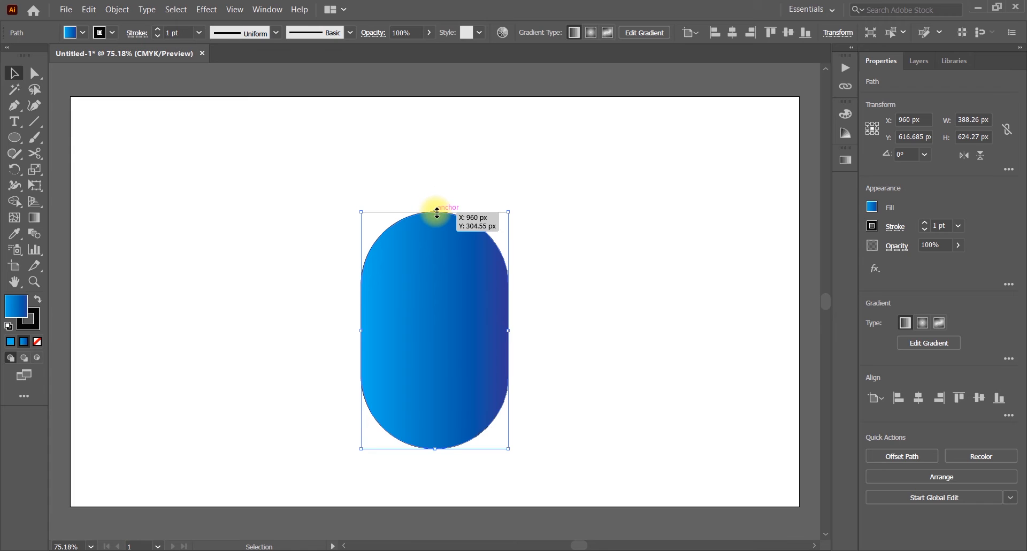
{"action": "left_click_drag", "start_coordinate": [437, 212], "coordinate": [460, 424]}
- Cut the inner capsule out of the outer one with the Shape Builder tool, leaving a hollow ring
{"action": "left_click_drag", "start_coordinate": [324, 216], "coordinate": [556, 350]}
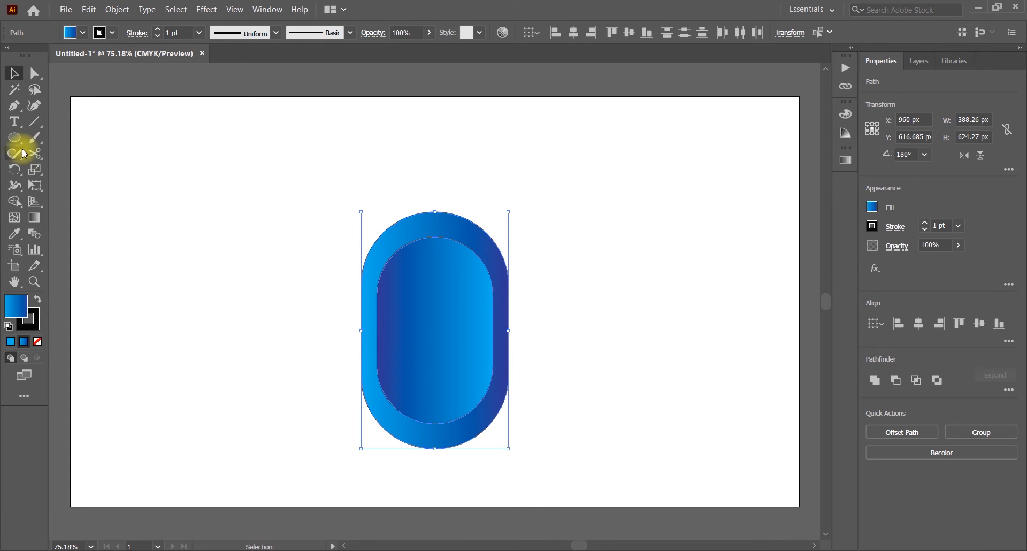
{"action": "left_click", "coordinate": [21, 207]}
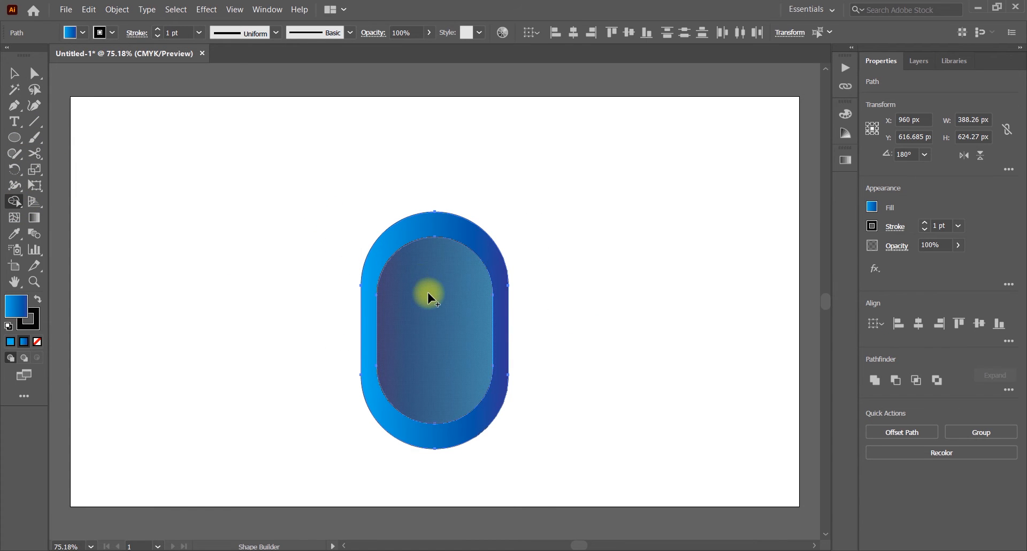
{"action": "left_click", "coordinate": [445, 319], "text": "alt"}
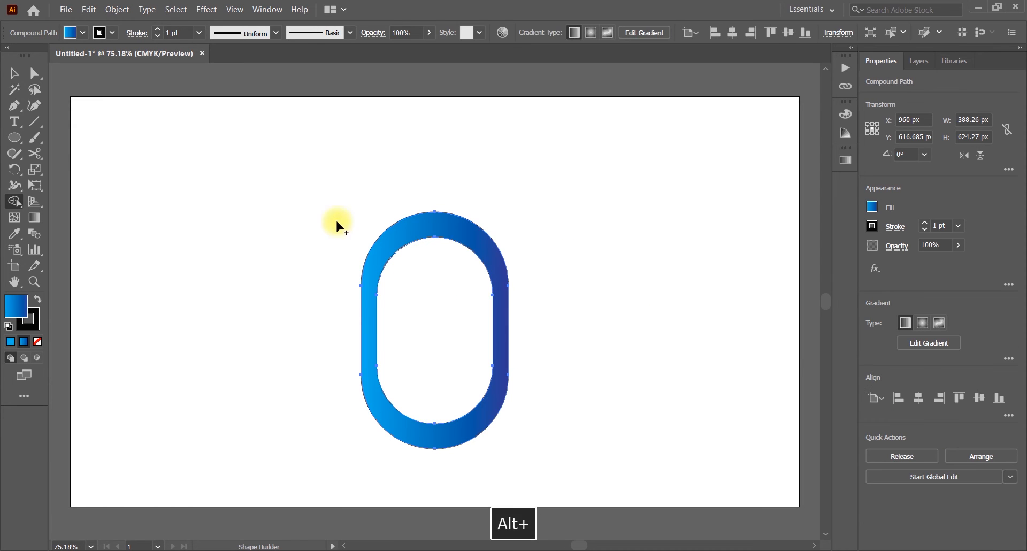
{"action": "left_click", "coordinate": [14, 73]}
{"action": "left_click", "coordinate": [614, 268]}
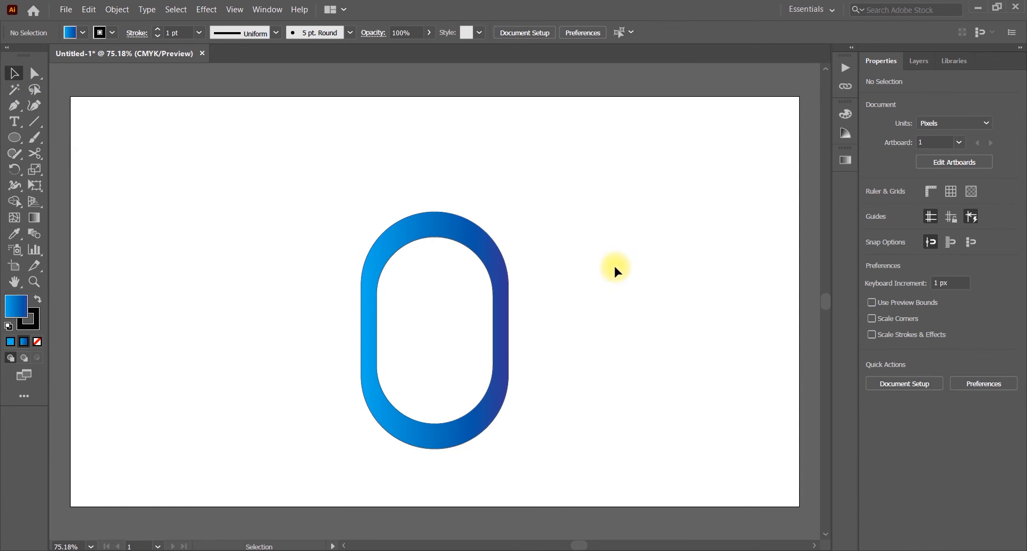
- Shrink and narrow the ring to about 235 by 455 px and place it near the artboard's upper edge
{"action": "left_click_drag", "start_coordinate": [454, 229], "coordinate": [449, 164]}
{"action": "left_click", "coordinate": [655, 257]}
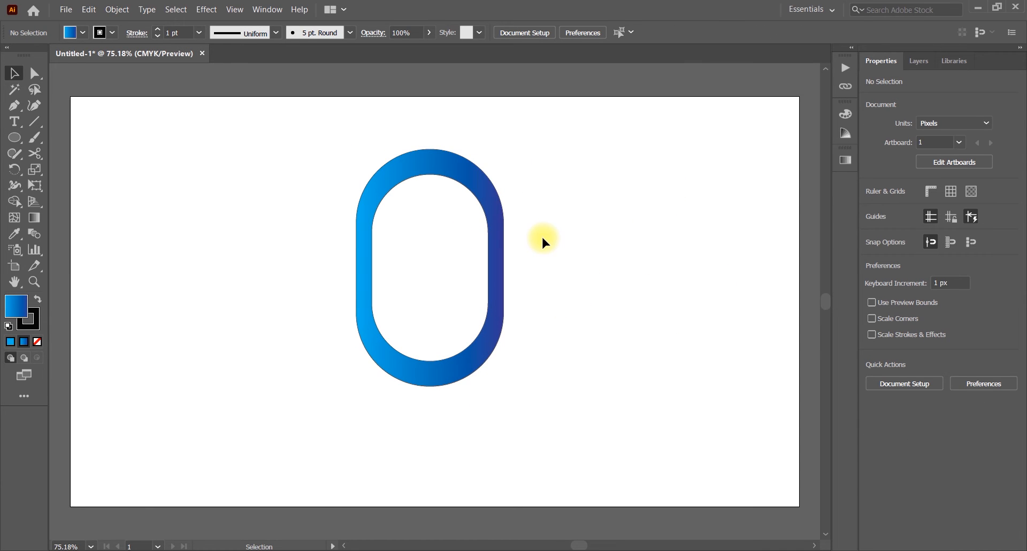
{"action": "left_click_drag", "start_coordinate": [501, 252], "coordinate": [513, 231]}
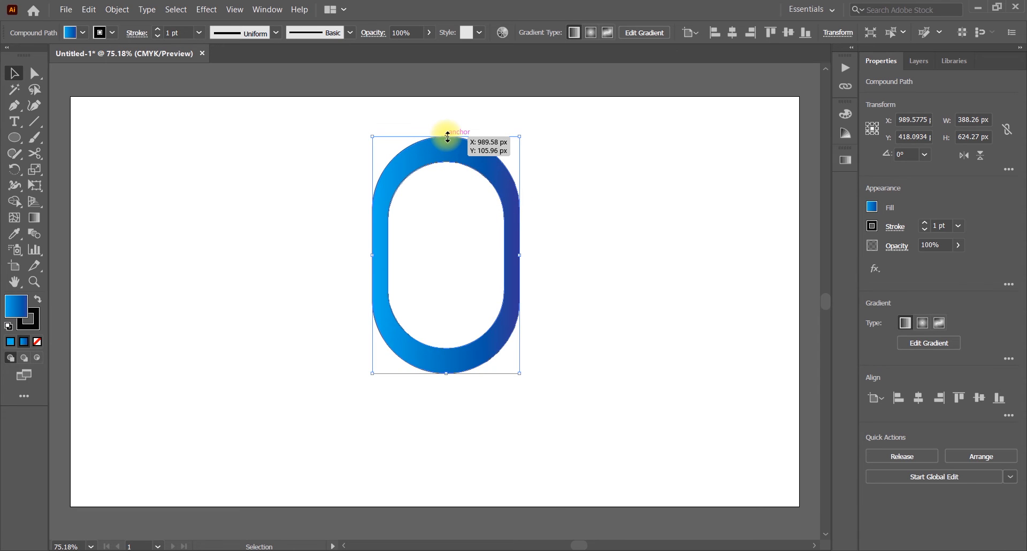
{"action": "left_click_drag", "start_coordinate": [448, 136], "coordinate": [446, 171]}
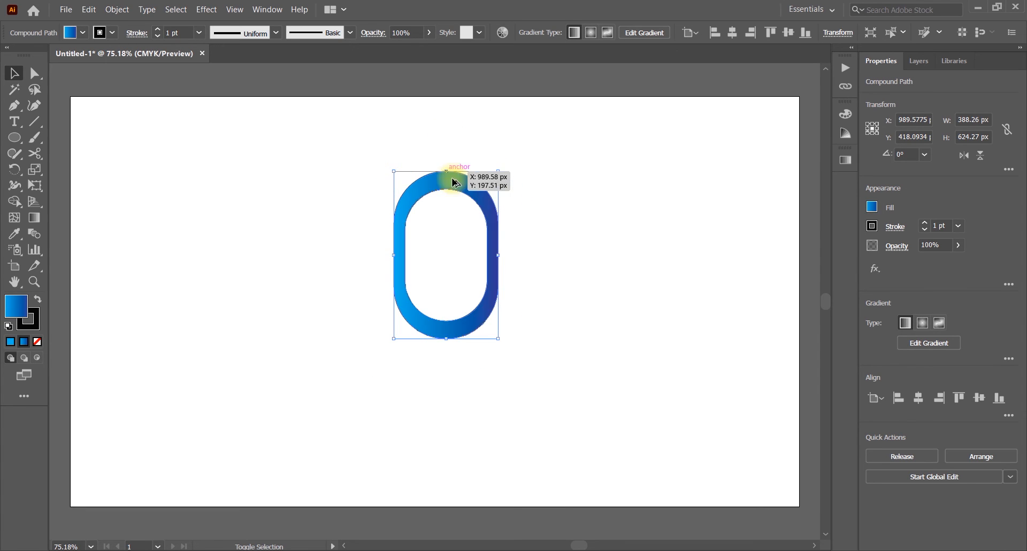
{"action": "mouse_move", "coordinate": [500, 256]}
{"action": "left_mouse_down"}
{"action": "mouse_move", "coordinate": [476, 257]}
{"action": "mouse_move", "coordinate": [539, 256]}
{"action": "mouse_move", "coordinate": [483, 256]}
{"action": "left_mouse_up"}
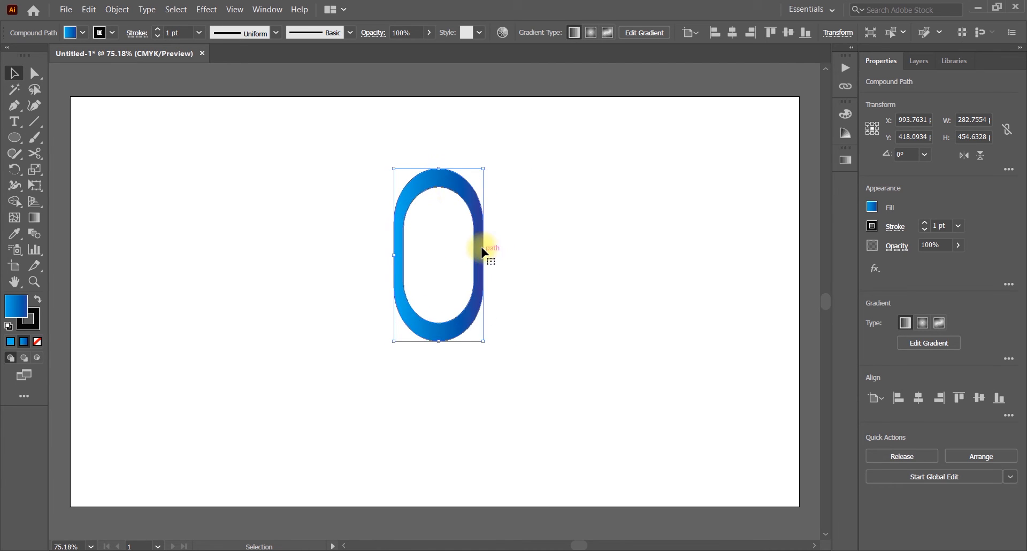
{"action": "left_click_drag", "start_coordinate": [447, 182], "coordinate": [496, 138]}
{"action": "left_click_drag", "start_coordinate": [495, 138], "coordinate": [466, 140]}
- Create a copy of the ring rotated 40° about its bottom anchor point
{"action": "left_click", "coordinate": [14, 172]}
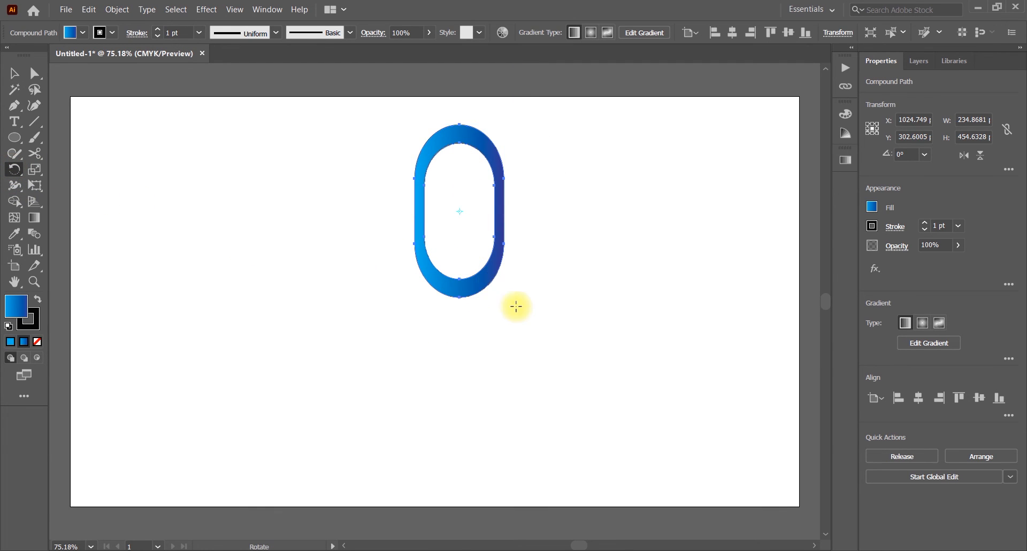
{"action": "left_click", "coordinate": [460, 298], "text": "alt"}
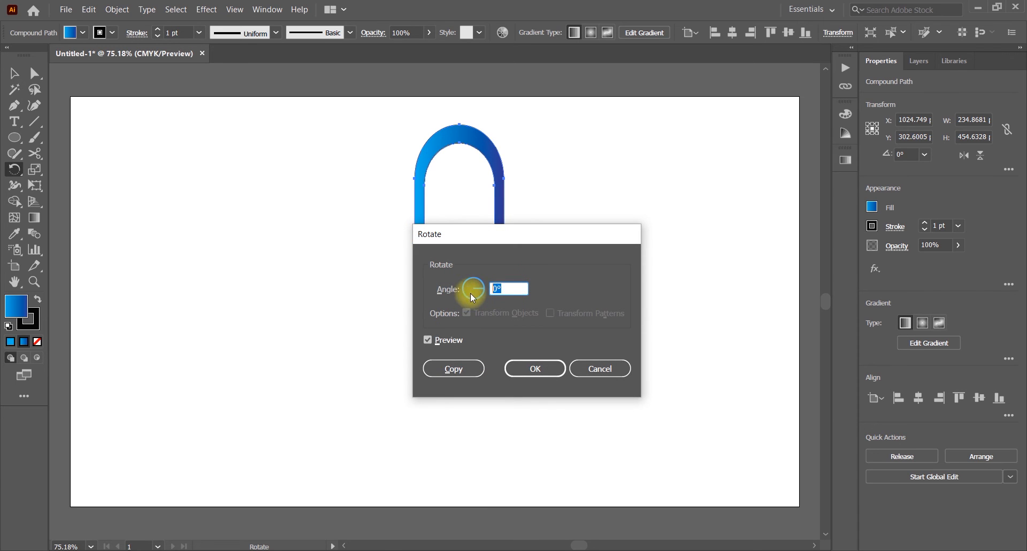
{"action": "type", "text": "1"}
{"action": "key", "text": "BackSpace"}
{"action": "type", "text": "40"}
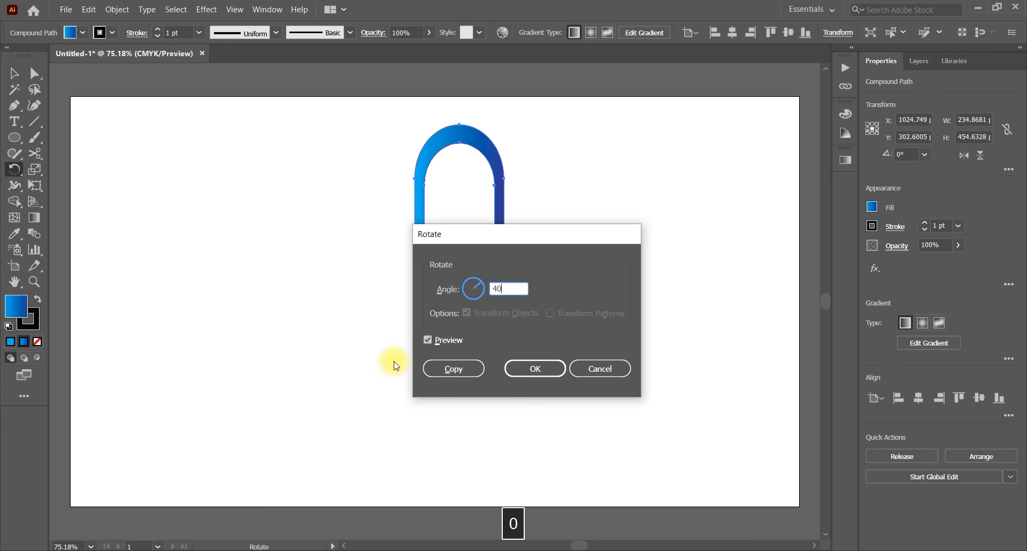
{"action": "left_click", "coordinate": [459, 369]}
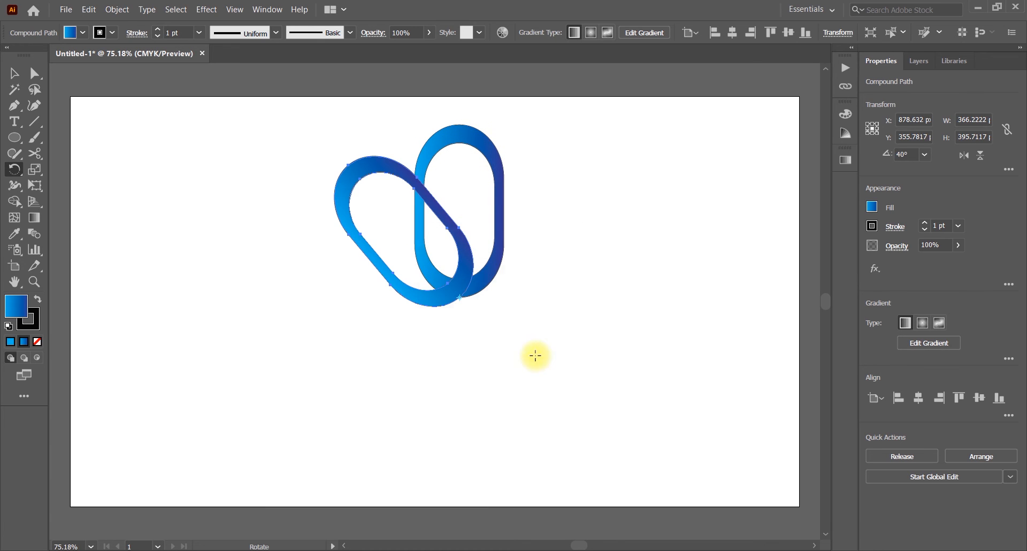
- Repeat the 40° rotated copy of the ring seven more times to complete the nine-petal flower
{"action": "key", "text": "ctrl+d"}
{"action": "key", "text": "ctrl+d"}
{"action": "key", "text": "ctrl+d"}
{"action": "key", "text": "ctrl+d"}
{"action": "key", "text": "ctrl+d"}
{"action": "key", "text": "ctrl+d"}
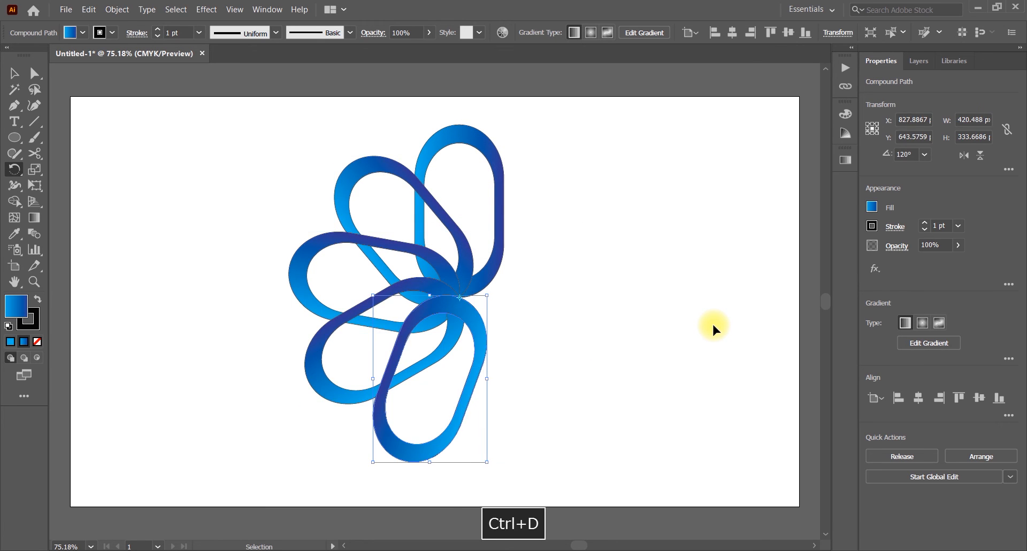
{"action": "key", "text": "ctrl+d"}
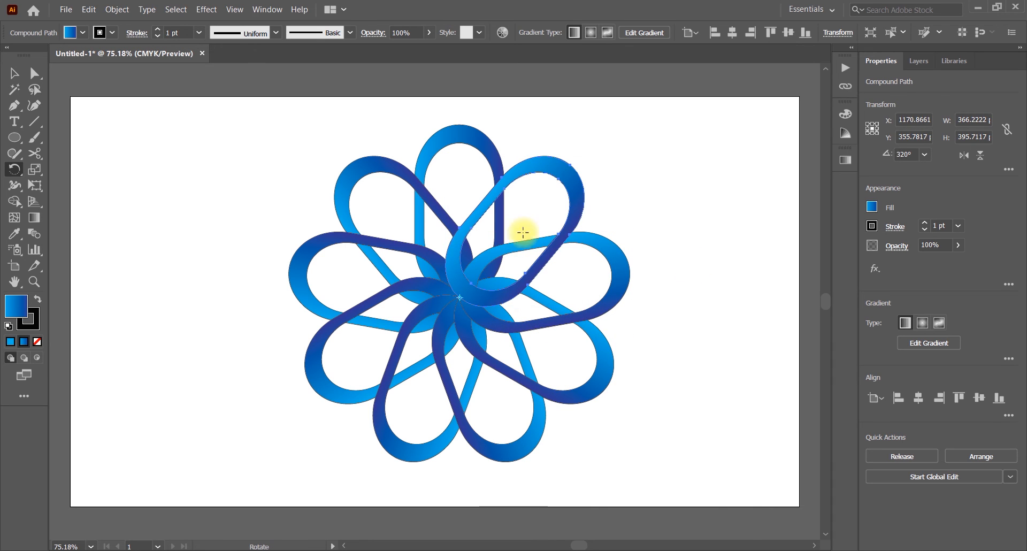
- Select all nine rings and try cutting out their overlapping areas with Pathfinder Exclude
{"action": "left_click", "coordinate": [11, 75]}
{"action": "left_click_drag", "start_coordinate": [213, 154], "coordinate": [665, 446]}
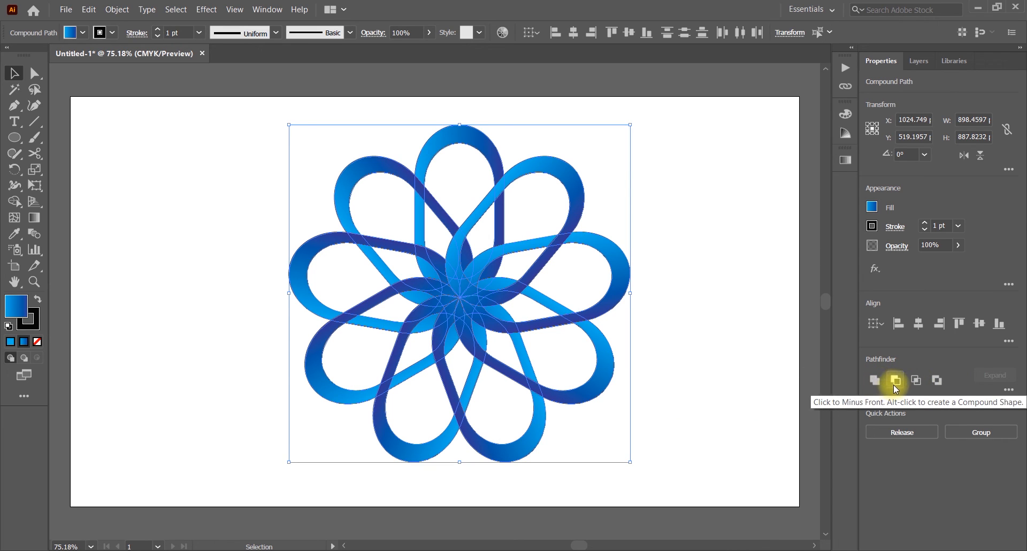
{"action": "left_click", "coordinate": [935, 380]}
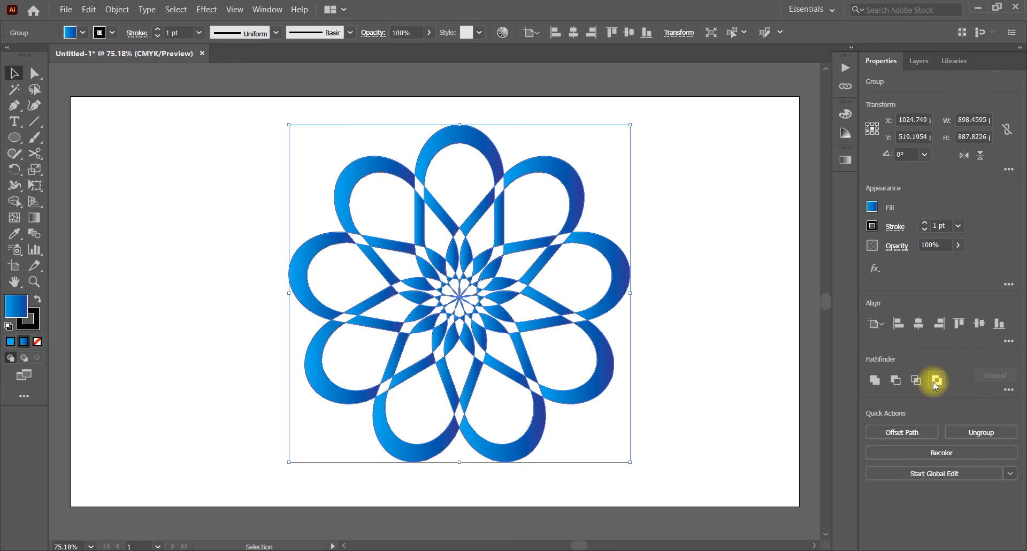
{"action": "left_click", "coordinate": [726, 333]}
{"action": "left_click_drag", "start_coordinate": [242, 161], "coordinate": [647, 404]}
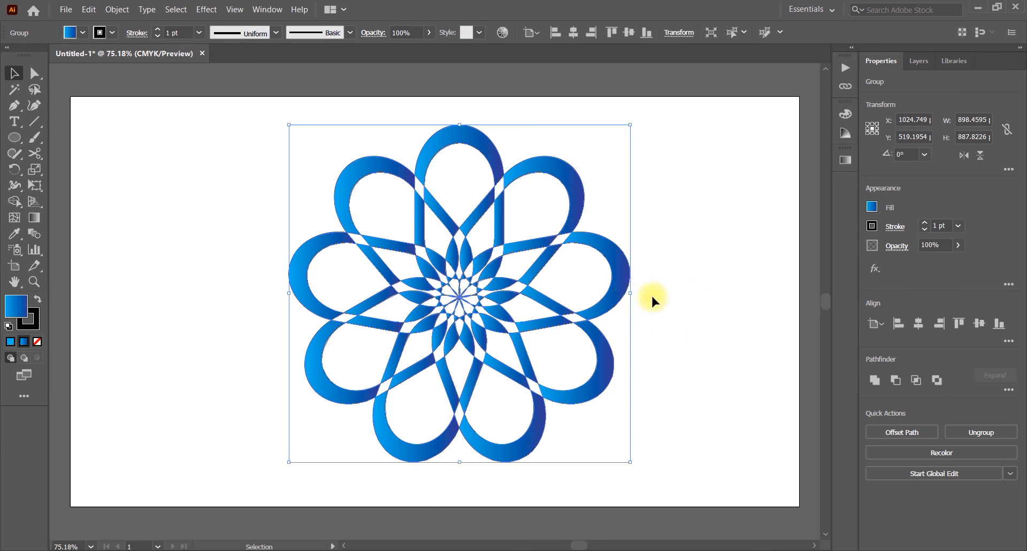
{"action": "left_click", "coordinate": [738, 352]}
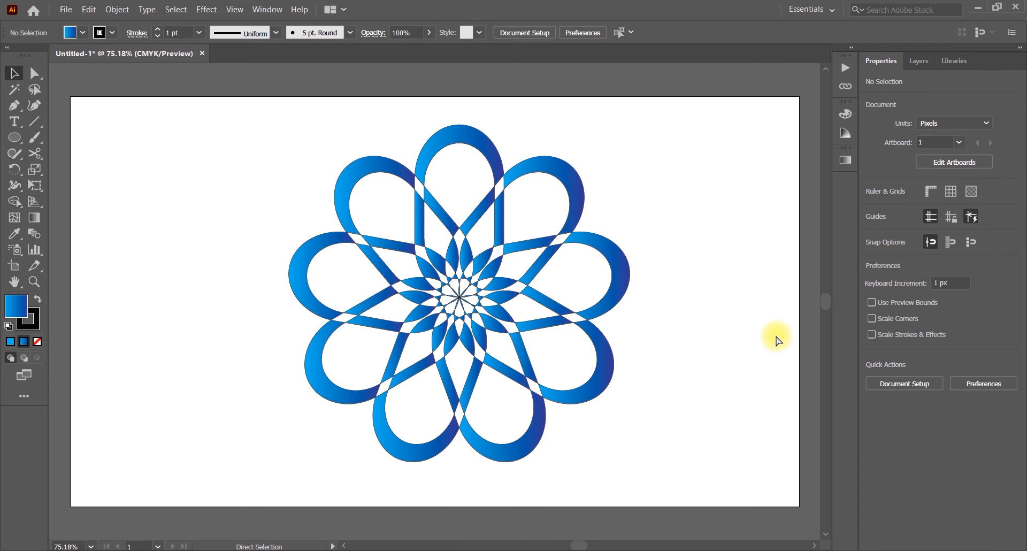
- Undo the Exclude operation on the flower's rings
{"action": "key", "text": "ctrl+z"}
{"action": "key", "text": "ctrl+z"}
{"action": "key", "text": "ctrl+z"}
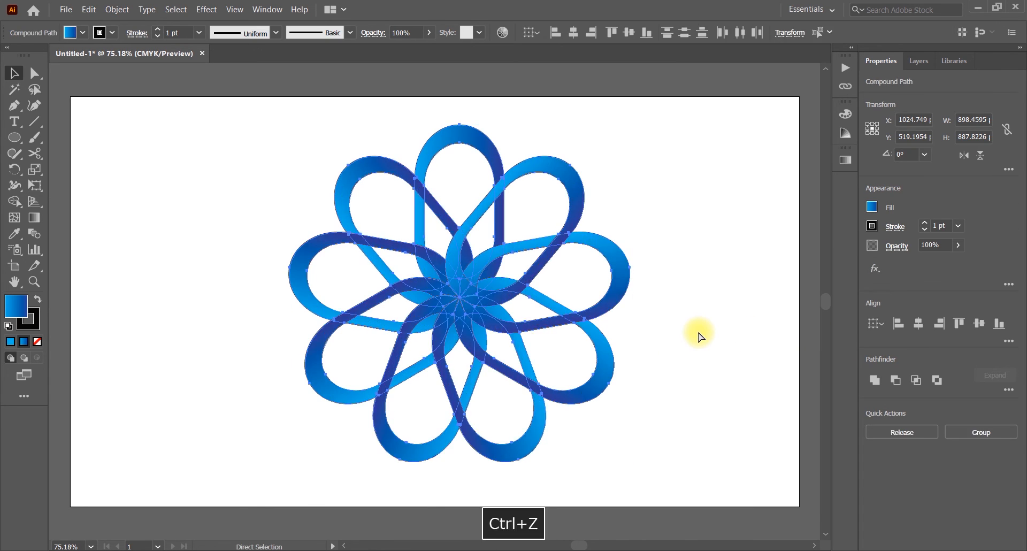
- Apply Pathfinder Exclude to the nine selected rings and shift the resulting flower group very slightly down and to the left
{"action": "left_click", "coordinate": [934, 381]}
{"action": "left_click", "coordinate": [740, 348]}
{"action": "left_click_drag", "start_coordinate": [246, 166], "coordinate": [635, 332]}
{"action": "right_click", "coordinate": [434, 244]}
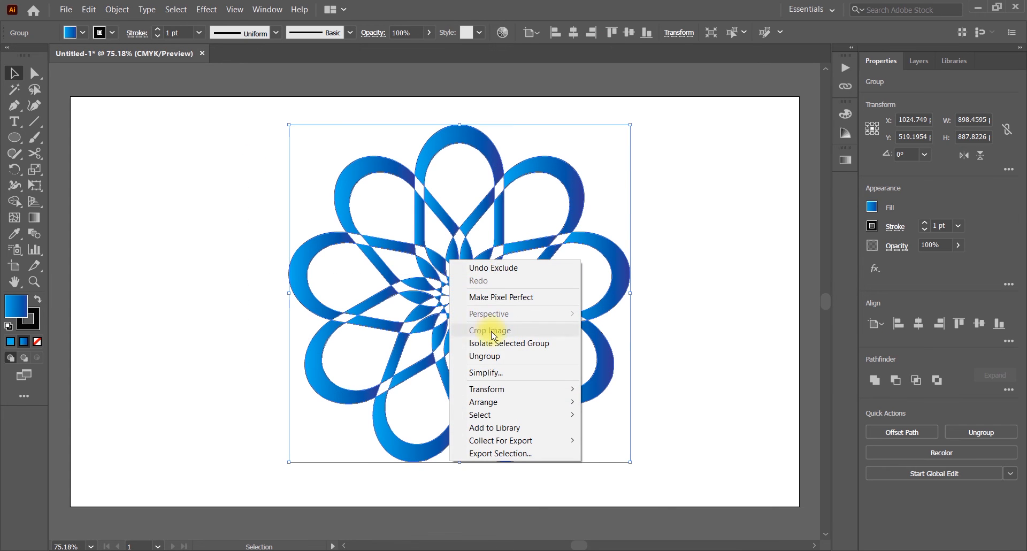
{"action": "left_click", "coordinate": [631, 294]}
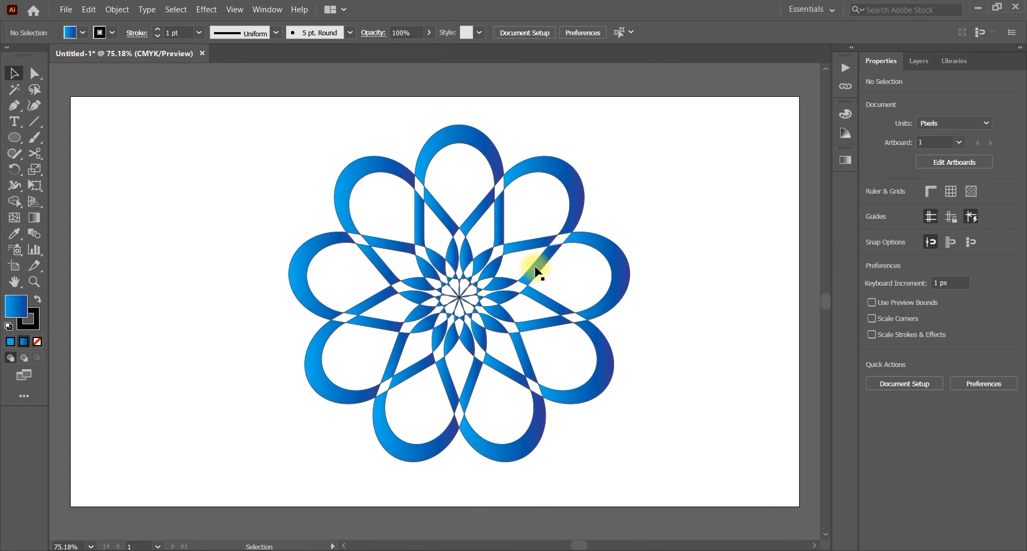
{"action": "left_click_drag", "start_coordinate": [546, 266], "coordinate": [541, 267]}
{"action": "left_click", "coordinate": [755, 261]}
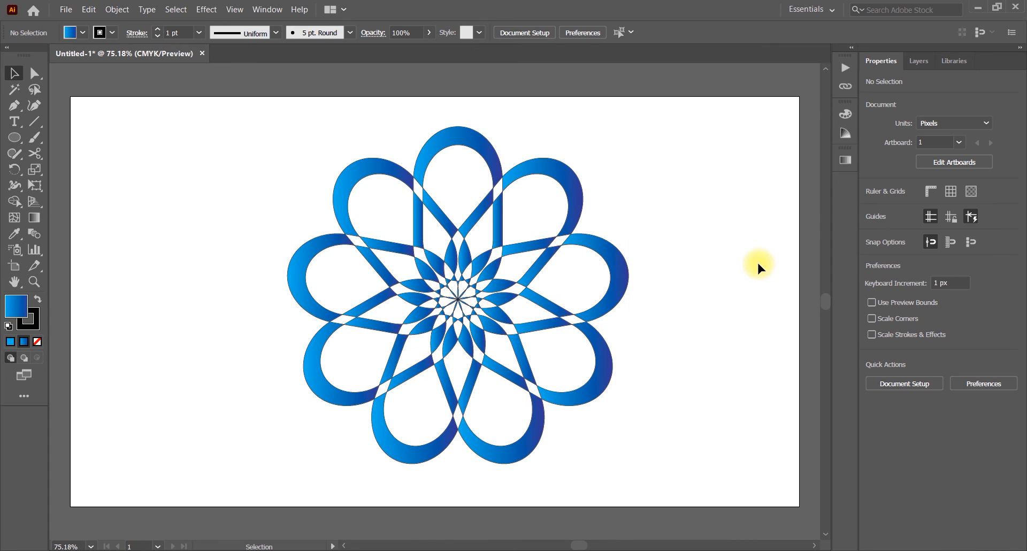